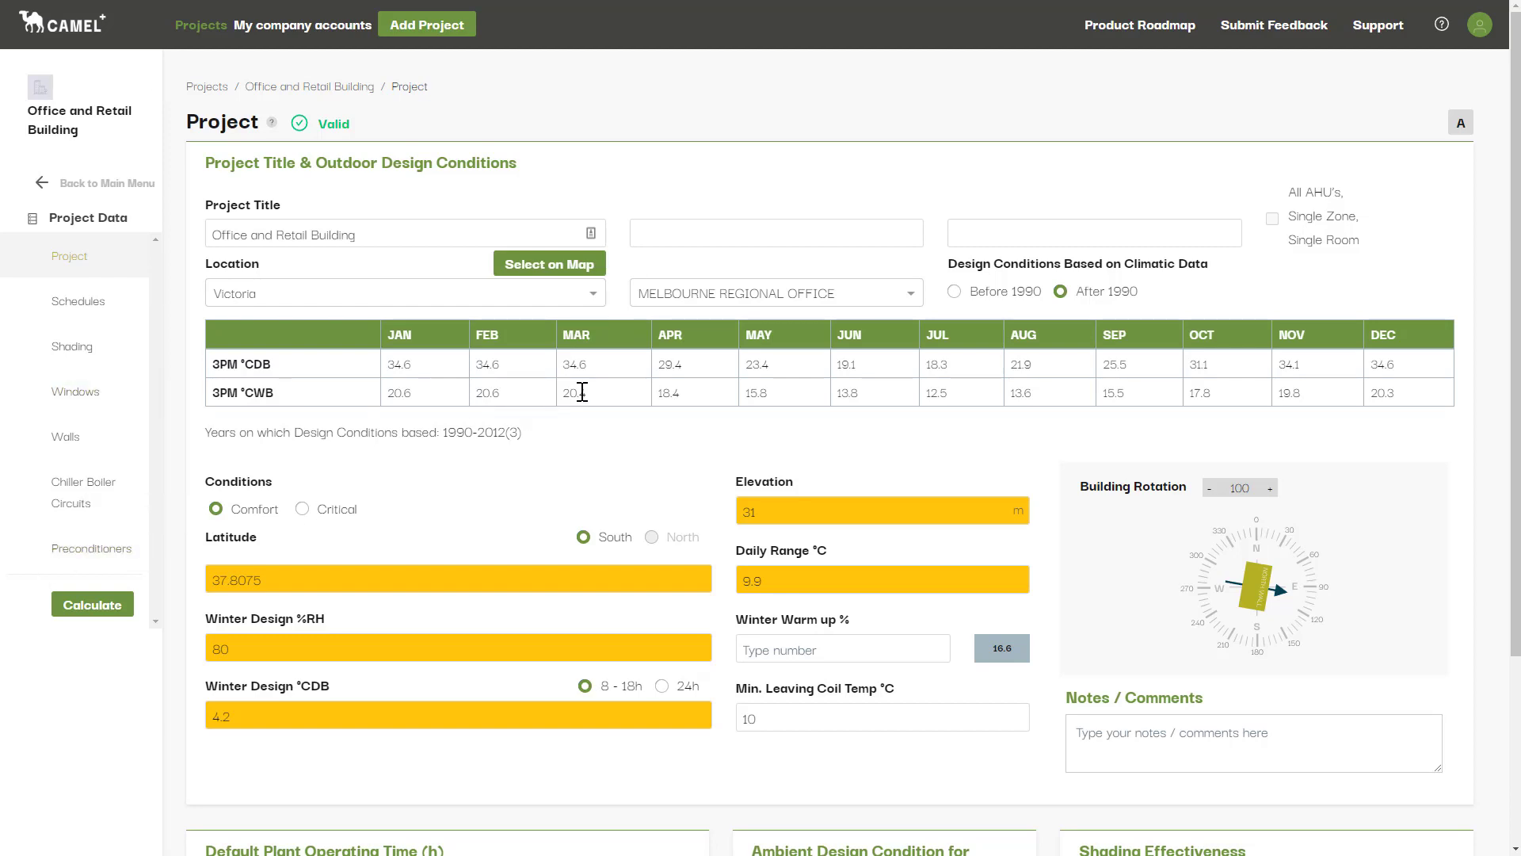
Select the She Oaks station on the weather map and show pre-1990 stations around Melbourne.
left_click(555, 267)
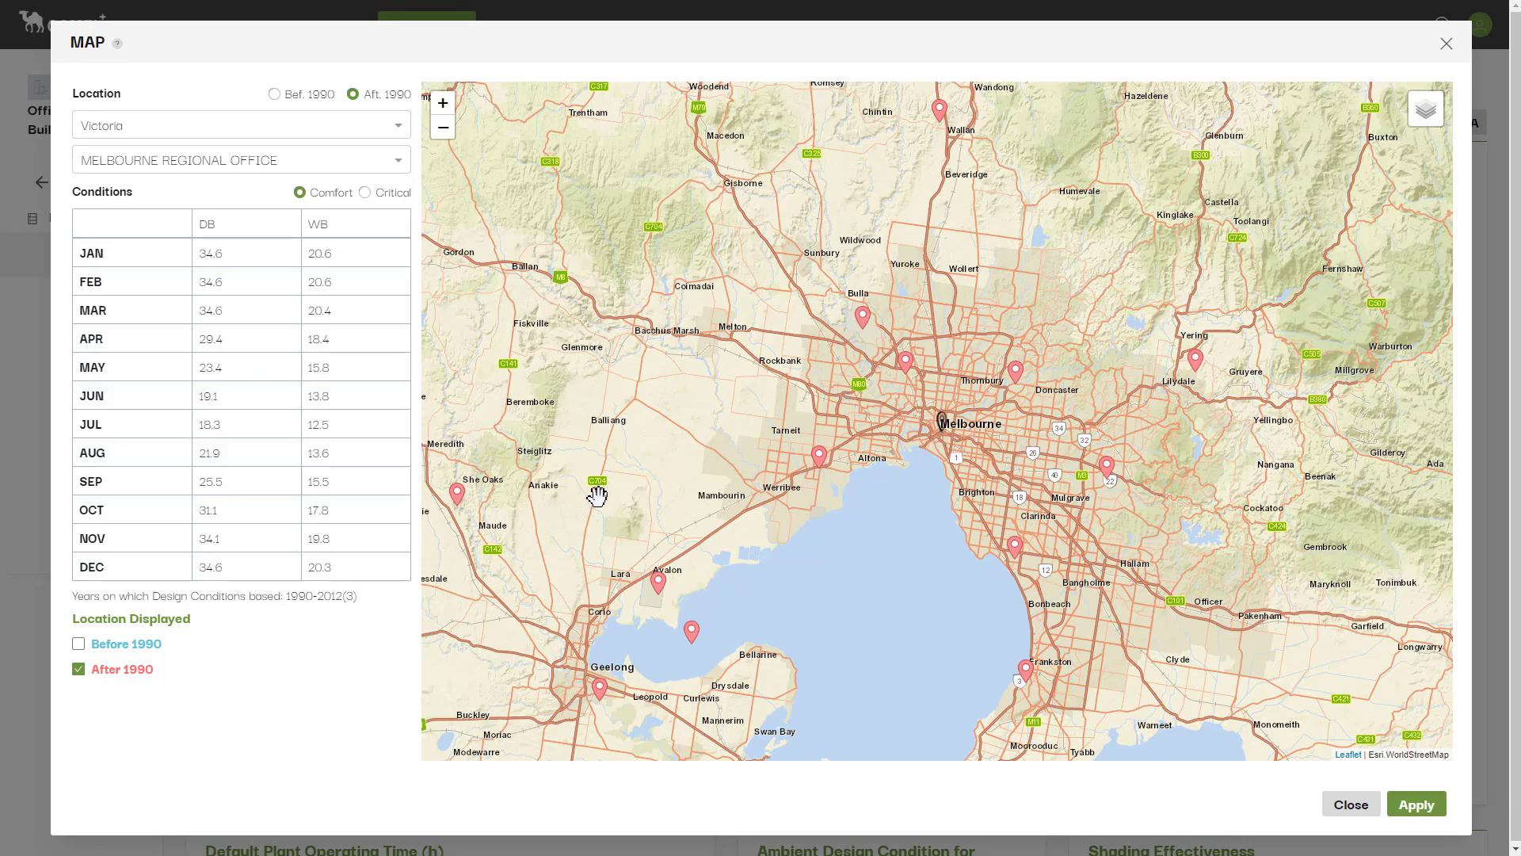
left_click(457, 496)
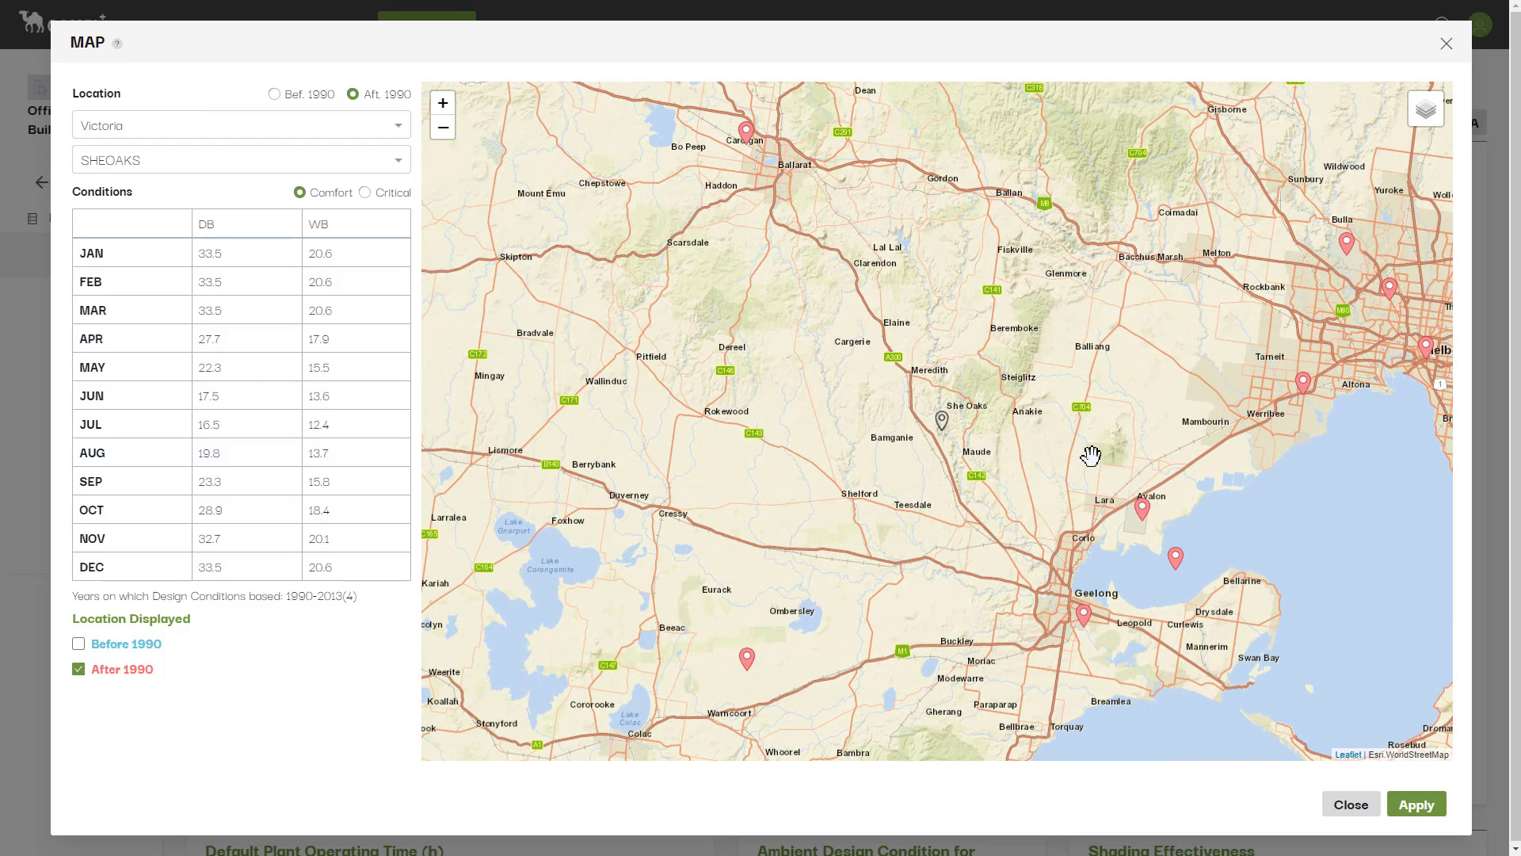
left_click(116, 648)
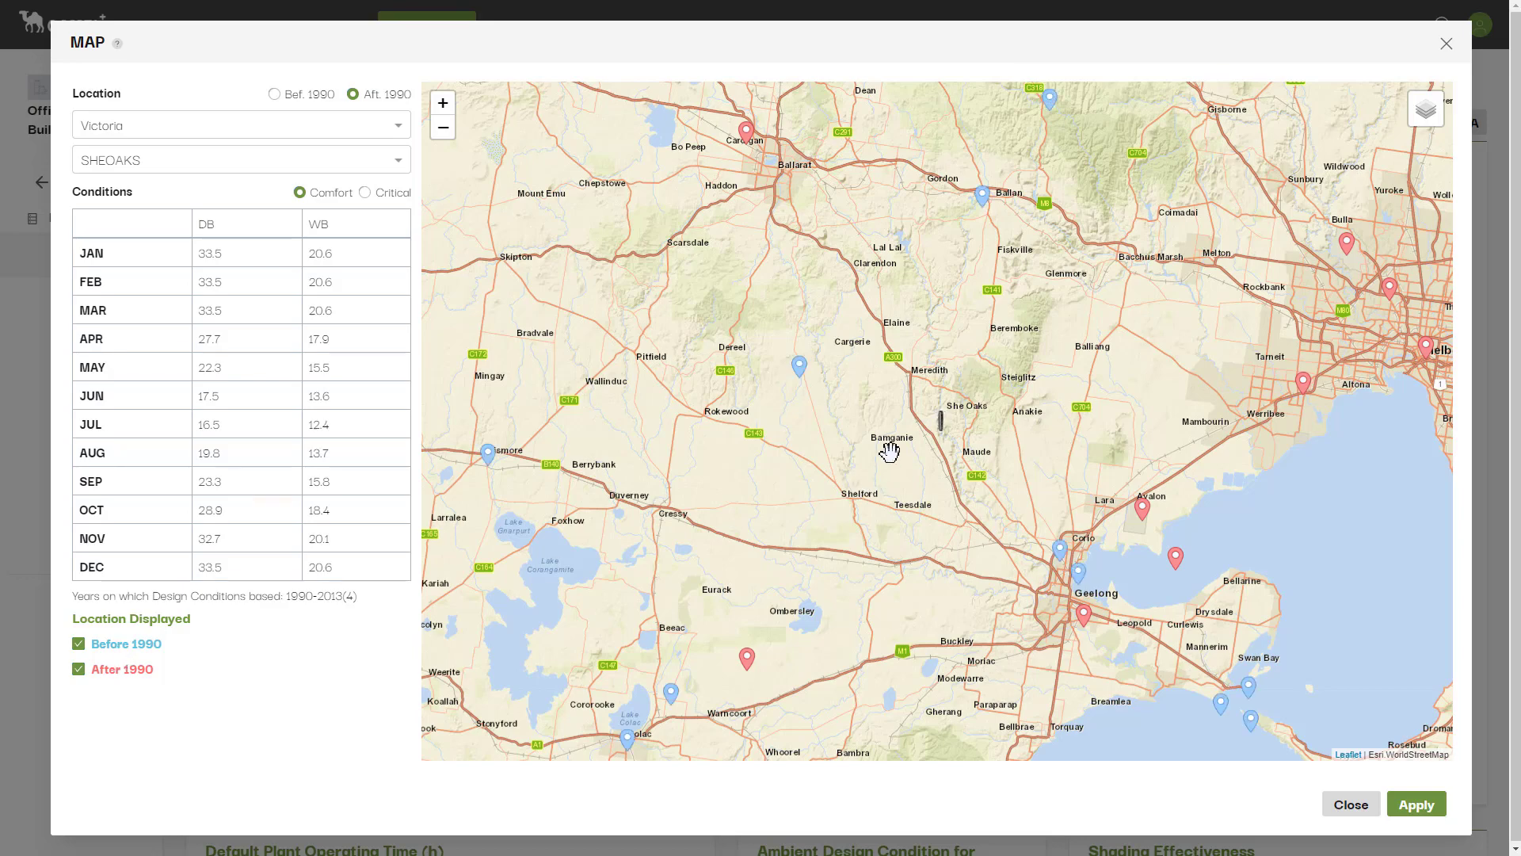
scroll(883, 405, "down", 1)
left_click_drag(1002, 411, 906, 533)
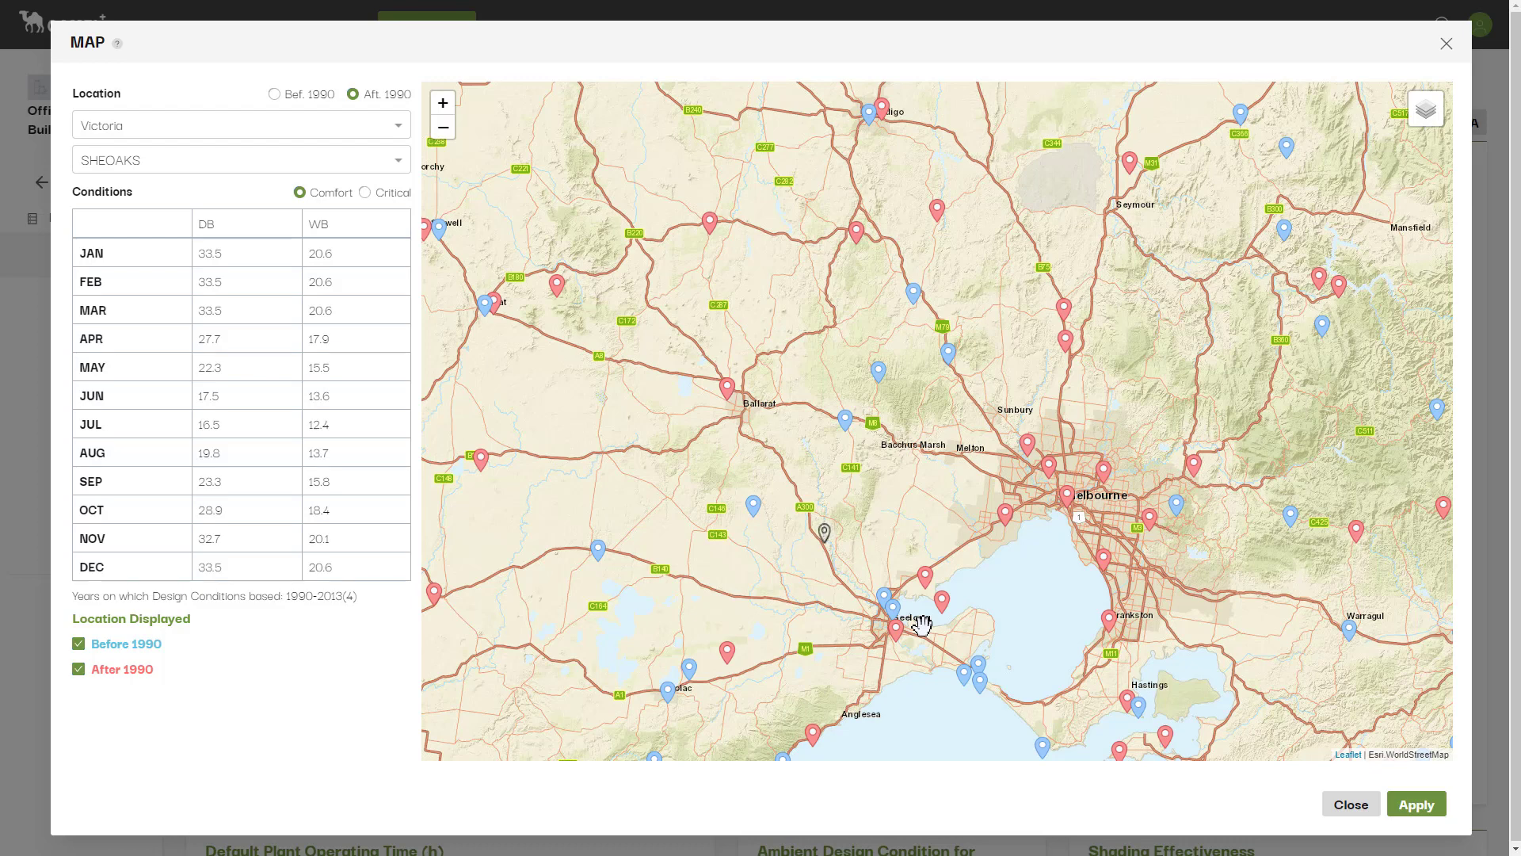
Close the map without applying She Oaks, then check the Daily Range help.
left_click(1348, 805)
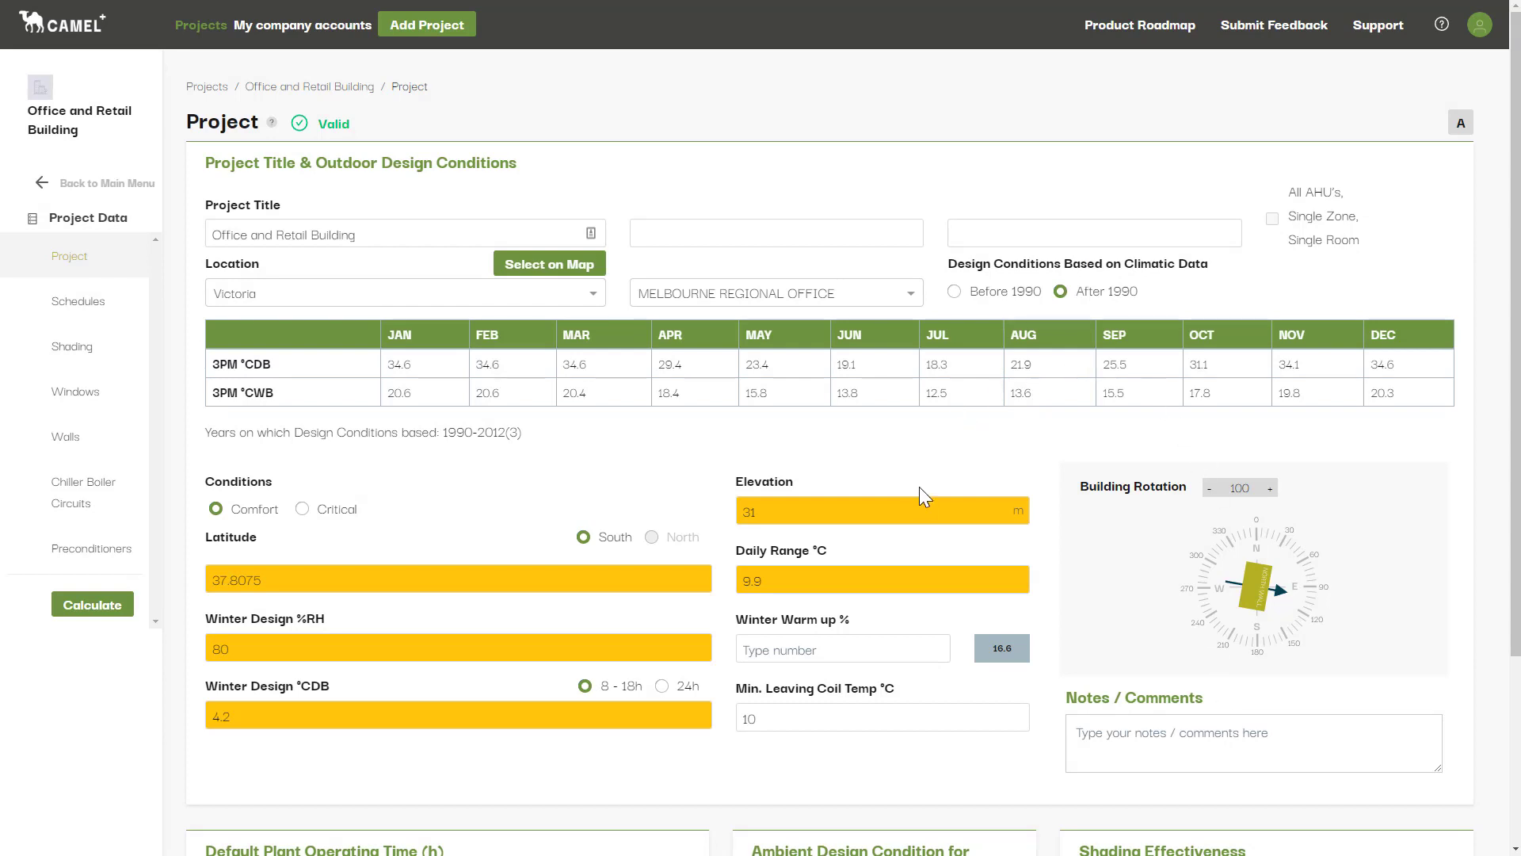
left_click(868, 582)
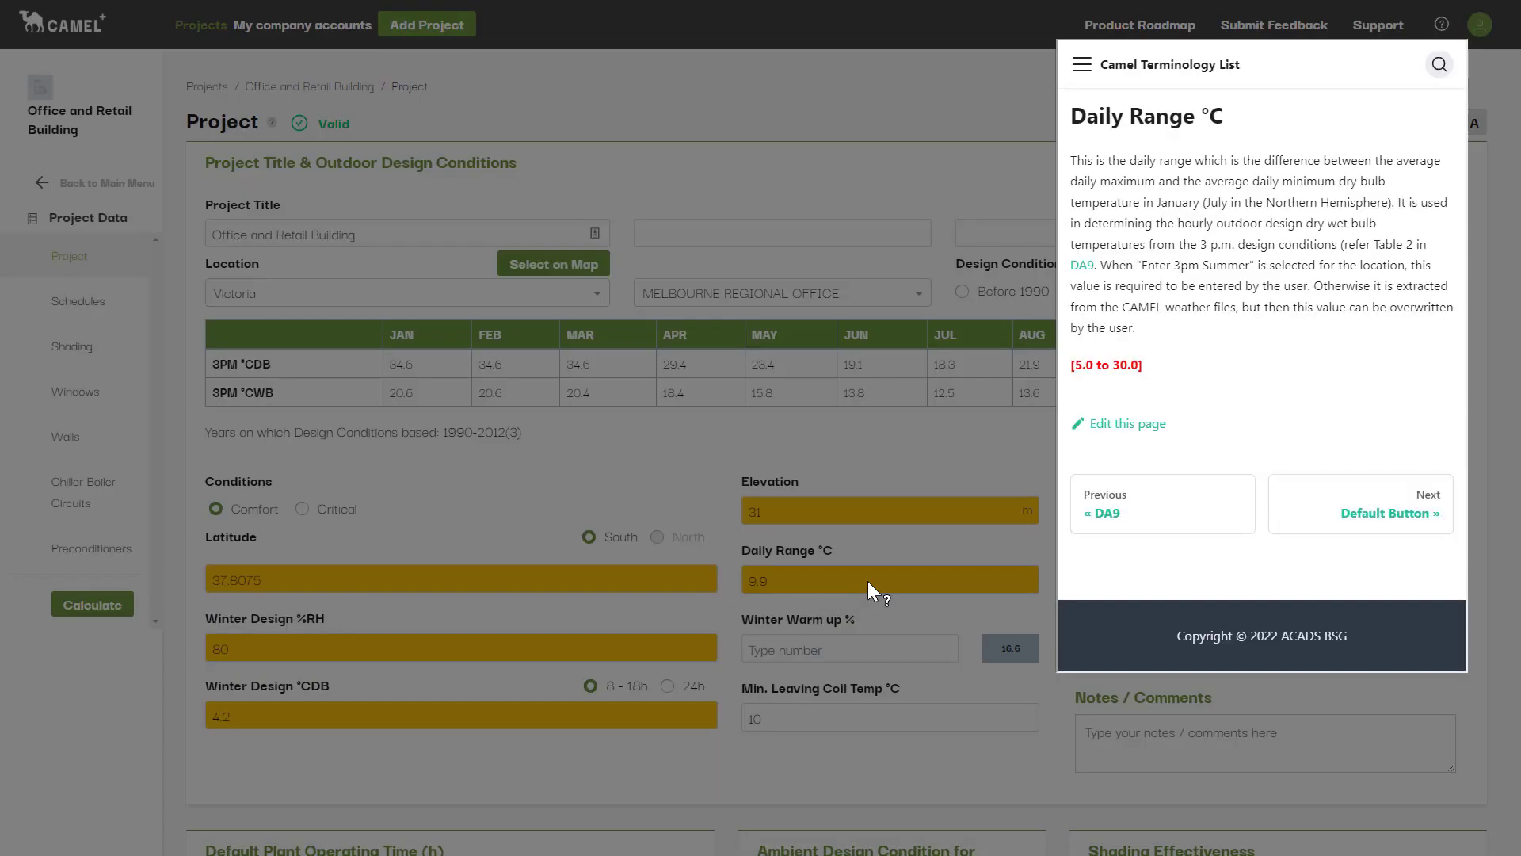
left_click(1015, 429)
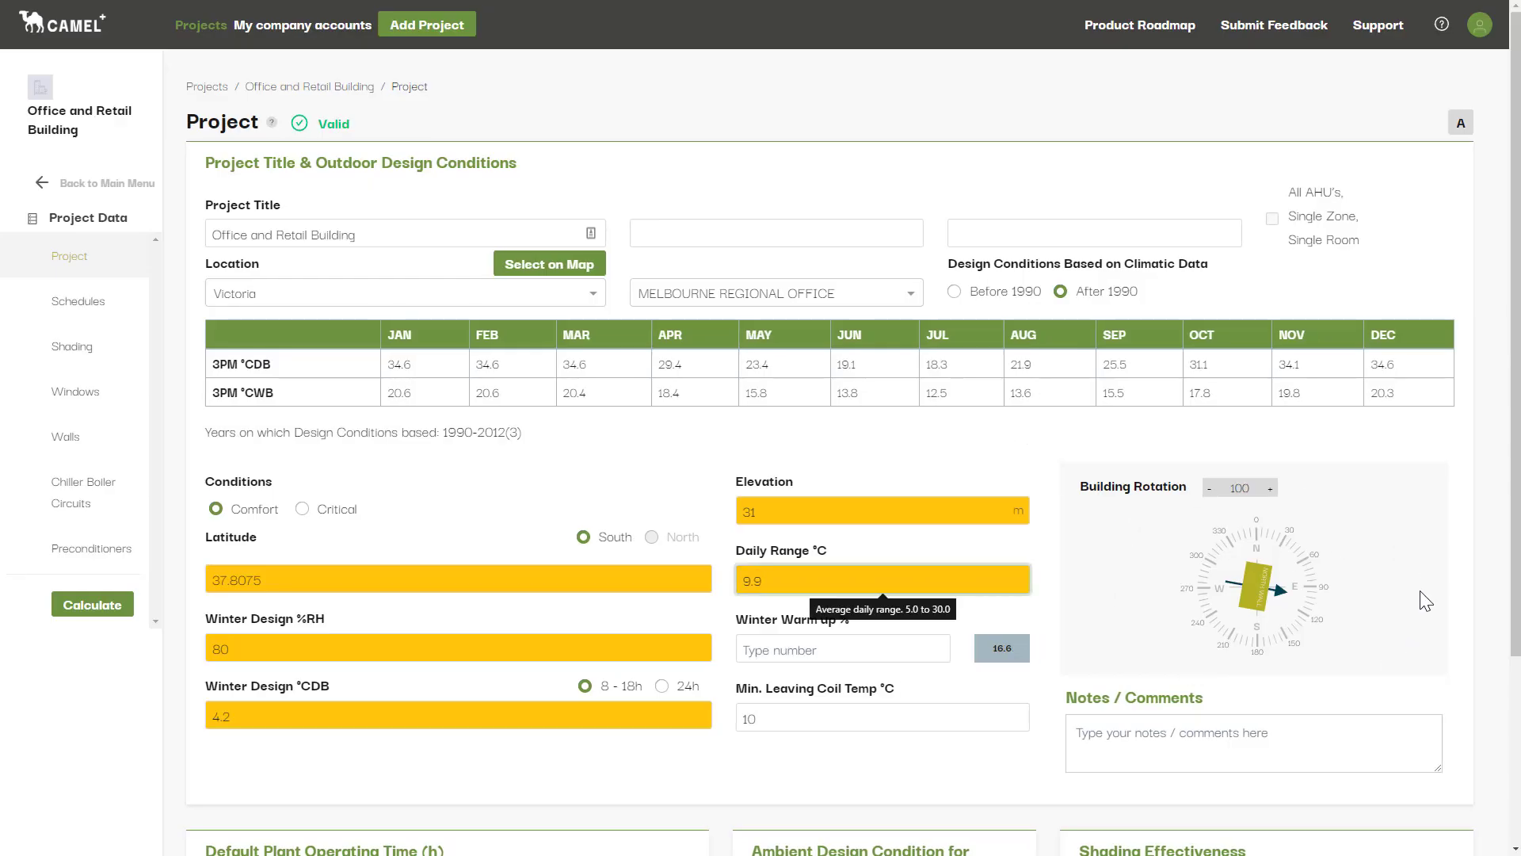
Nudge the building rotation with the +/- buttons, then reset it to 0.
left_click(1270, 488)
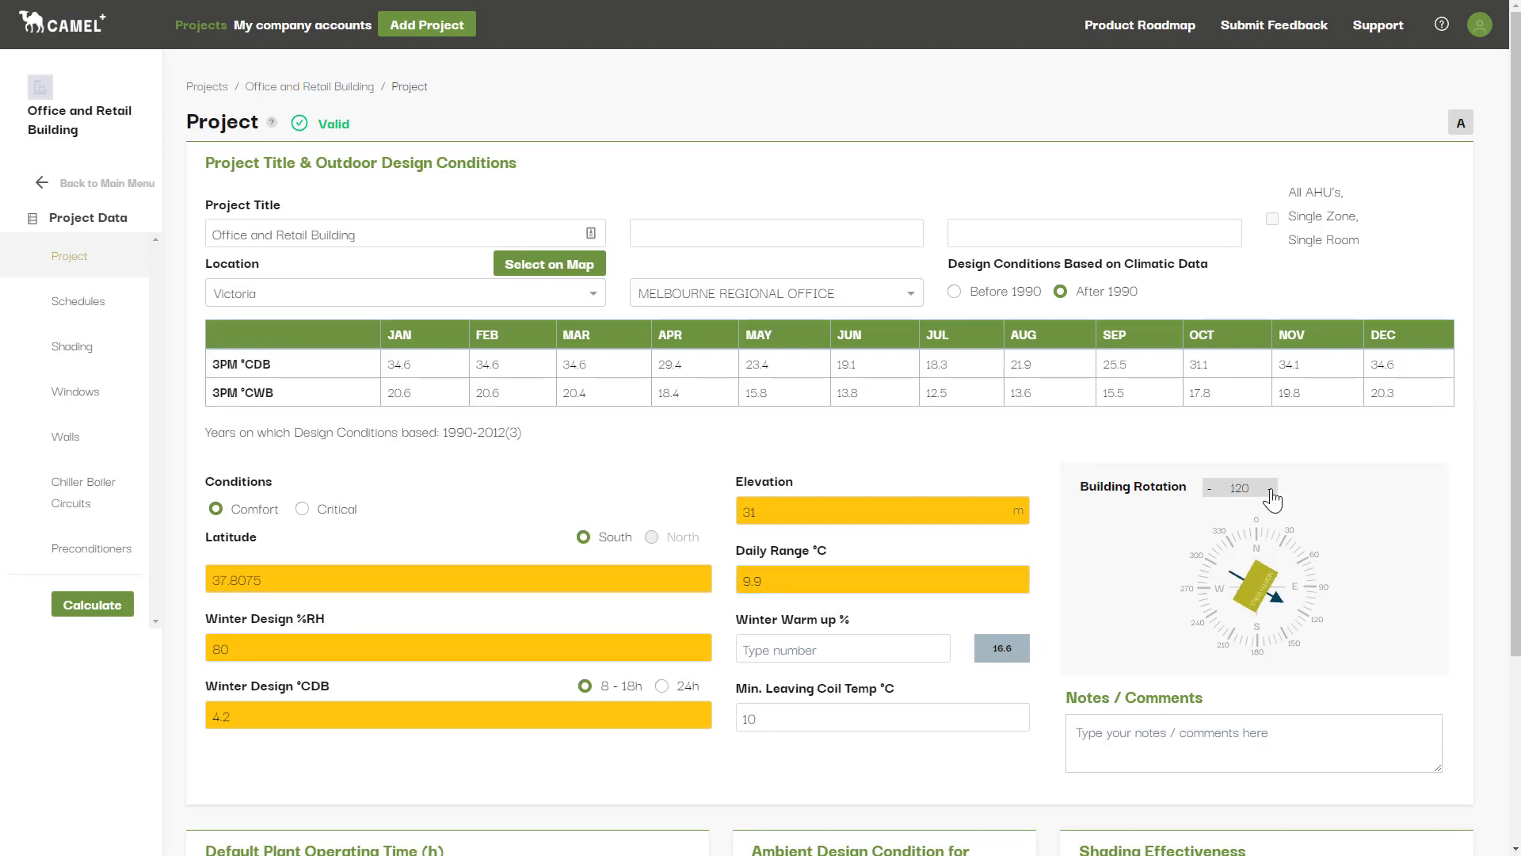
left_click(1210, 488)
left_click_drag(1256, 487, 1172, 483)
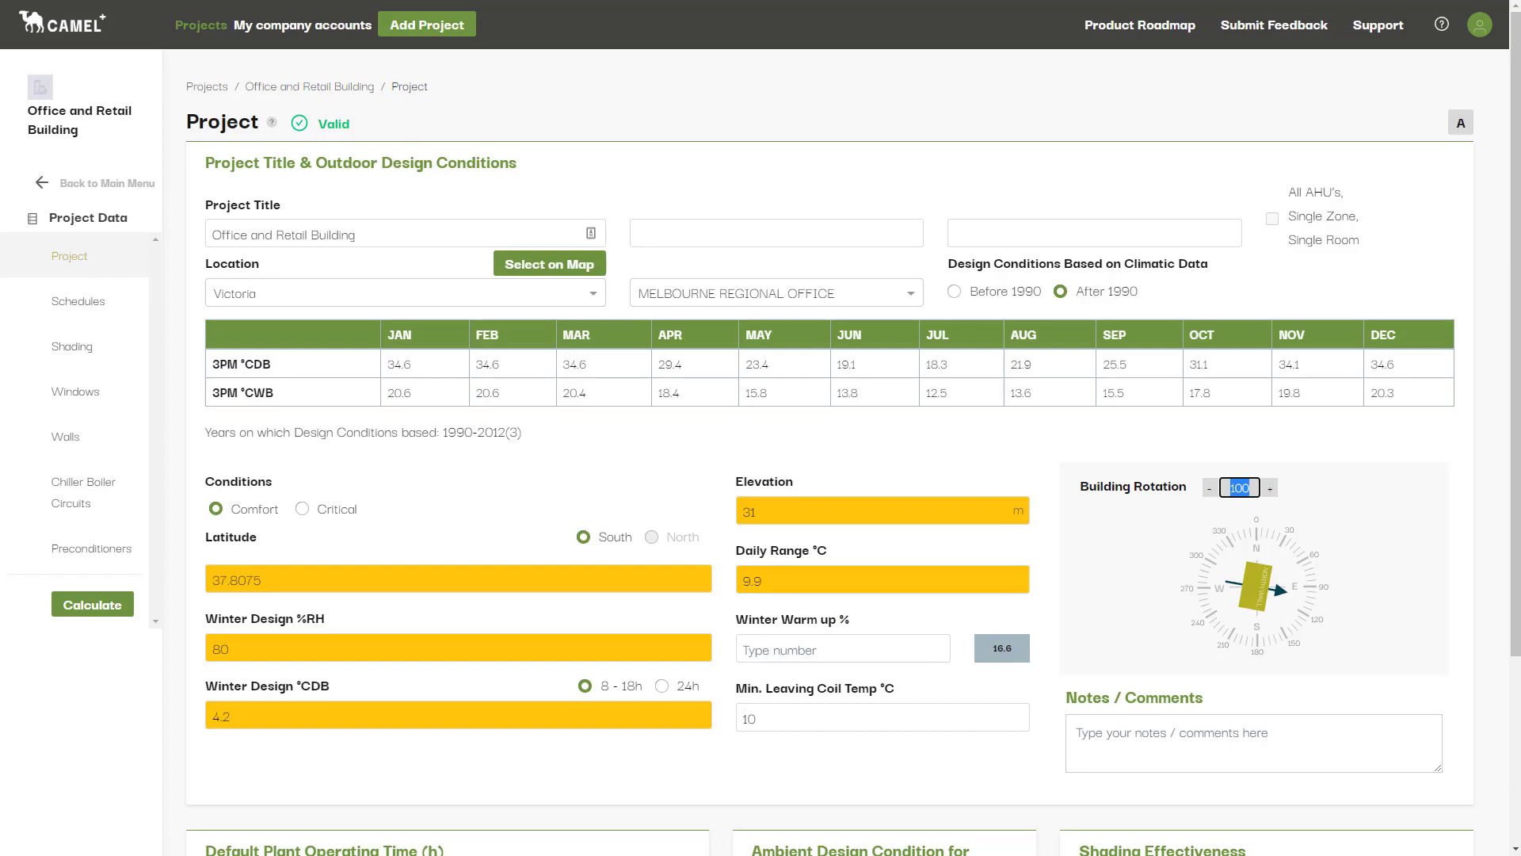
type("0")
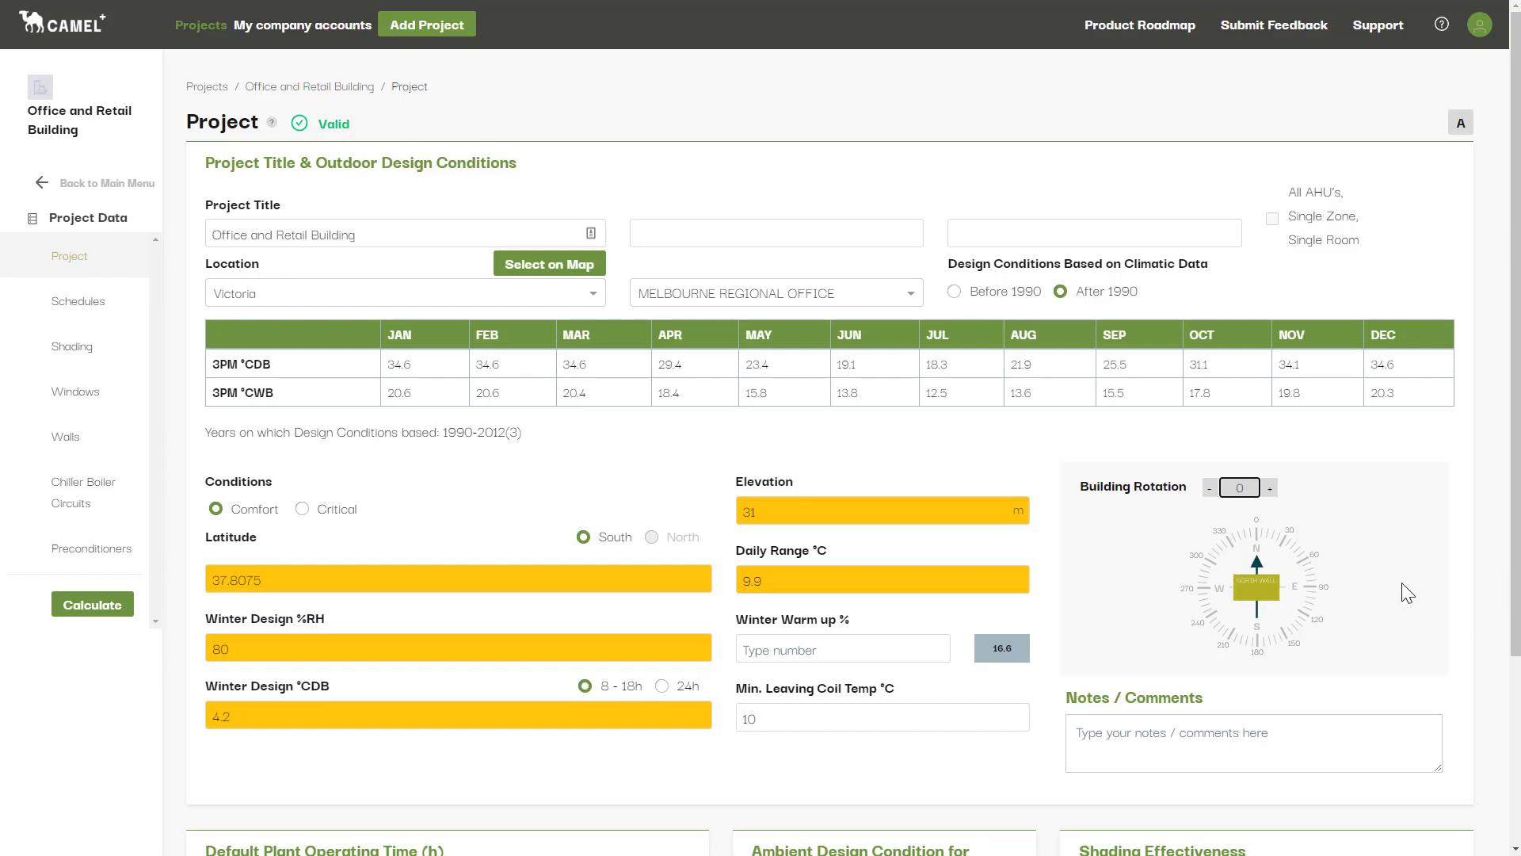
left_click(1345, 519)
Turn the building on the compass, then step the rotation down to -60.
left_click_drag(1274, 509, 1257, 572)
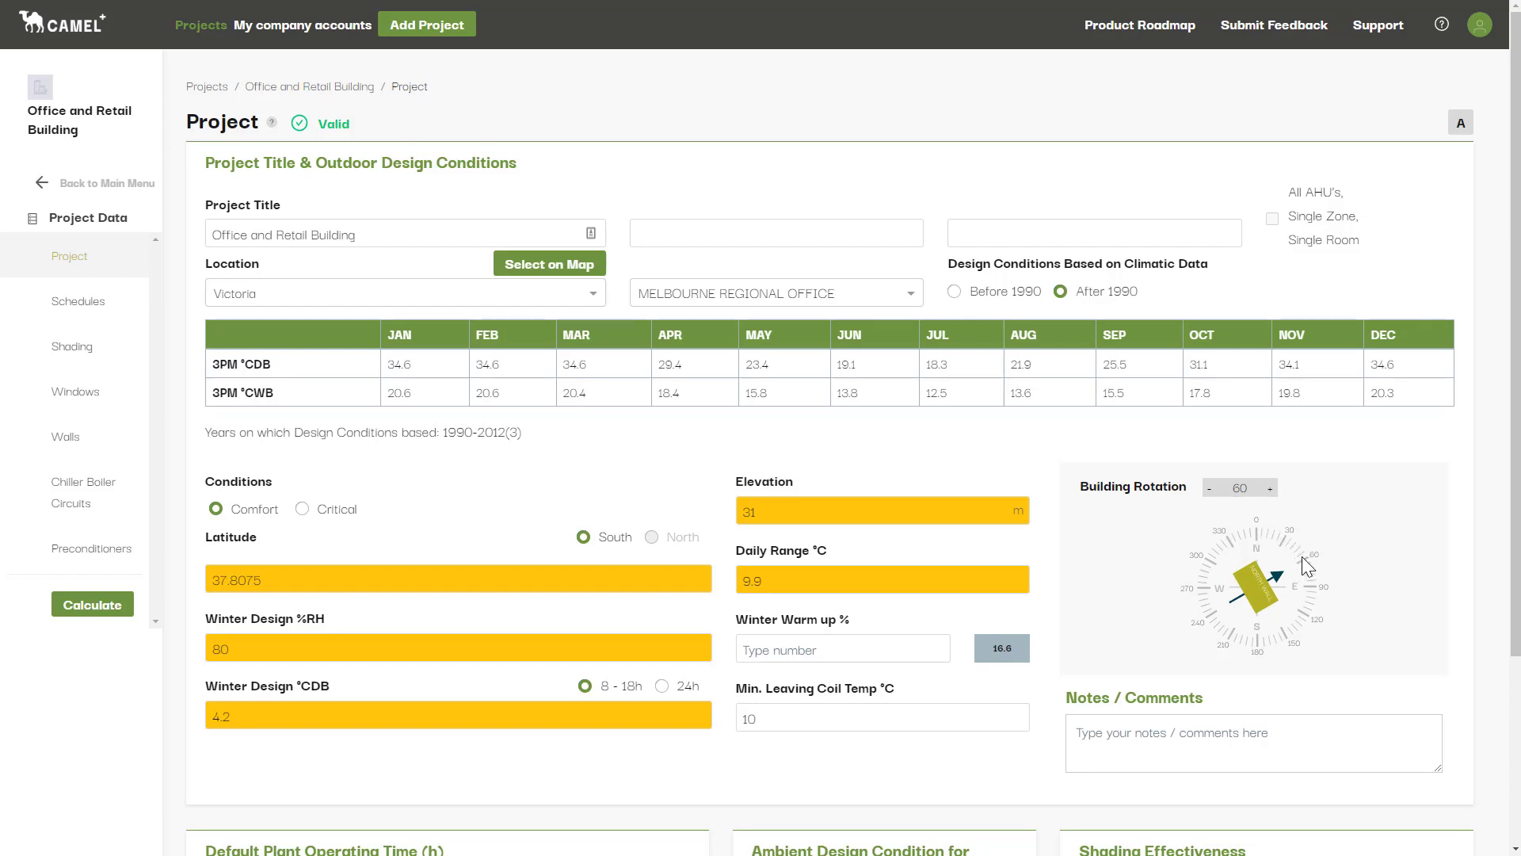
left_click(1209, 488)
left_click(1209, 488)
Set building rotation to 100 to match the north-point diagram, then close the diagram.
left_click_drag(1199, 363, 802, 425)
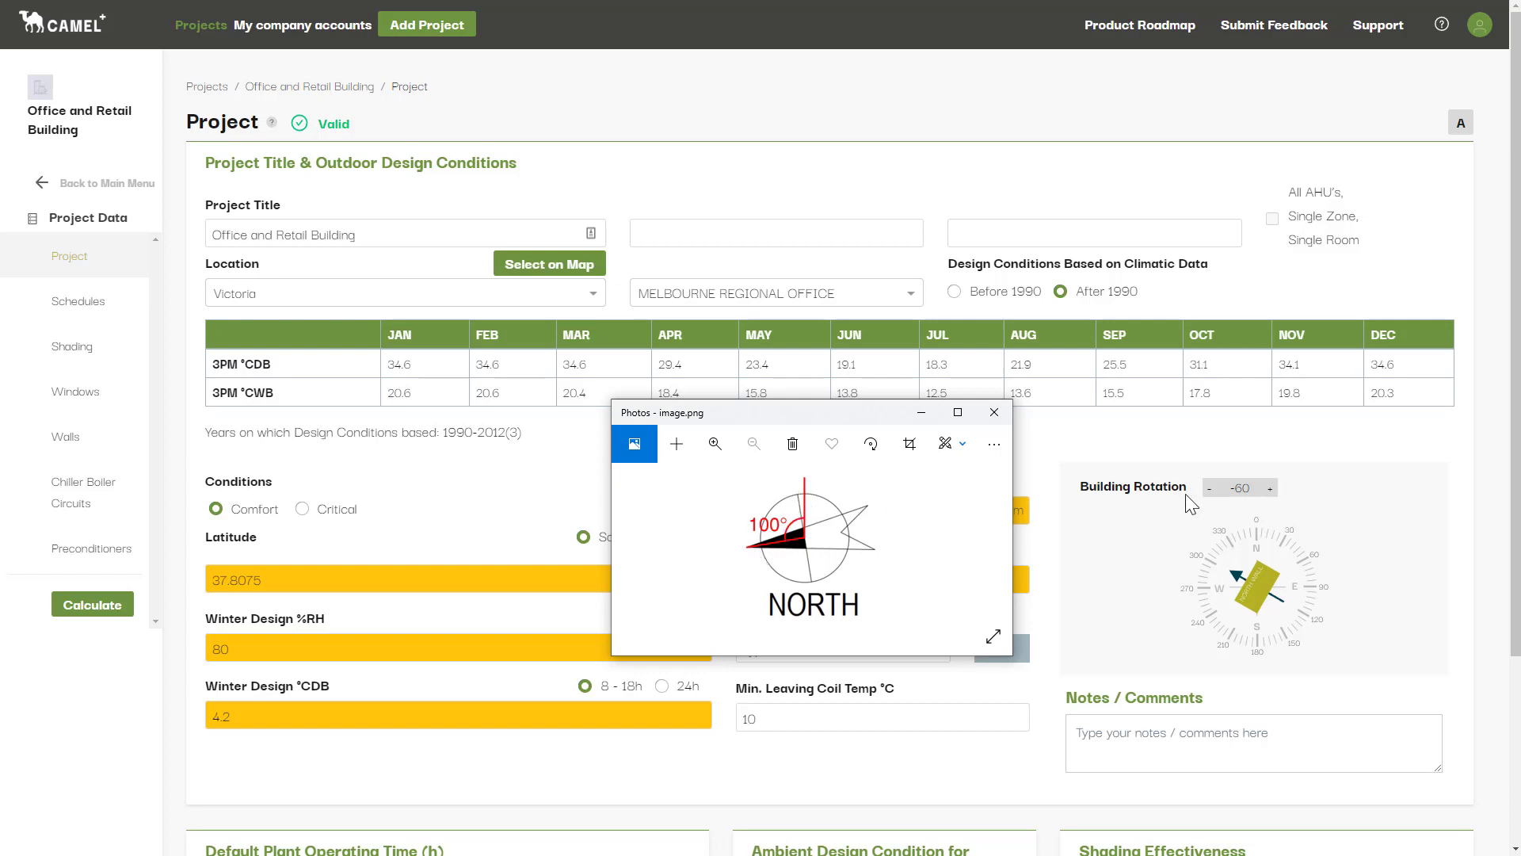
double_click(1238, 488)
type("100")
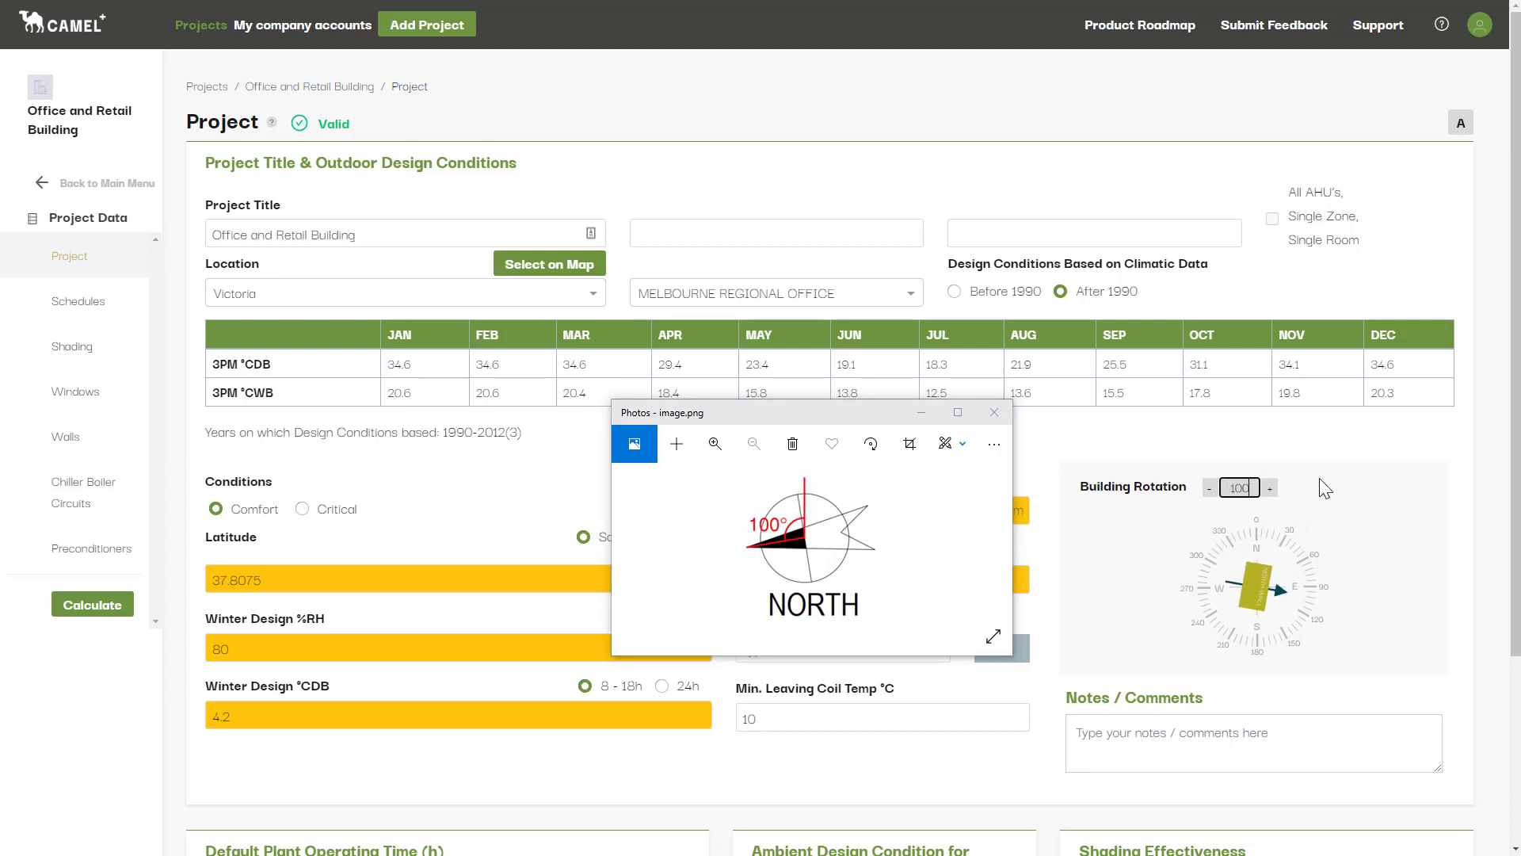
left_click(1319, 478)
left_click_drag(859, 412, 1188, 396)
left_click(1250, 391)
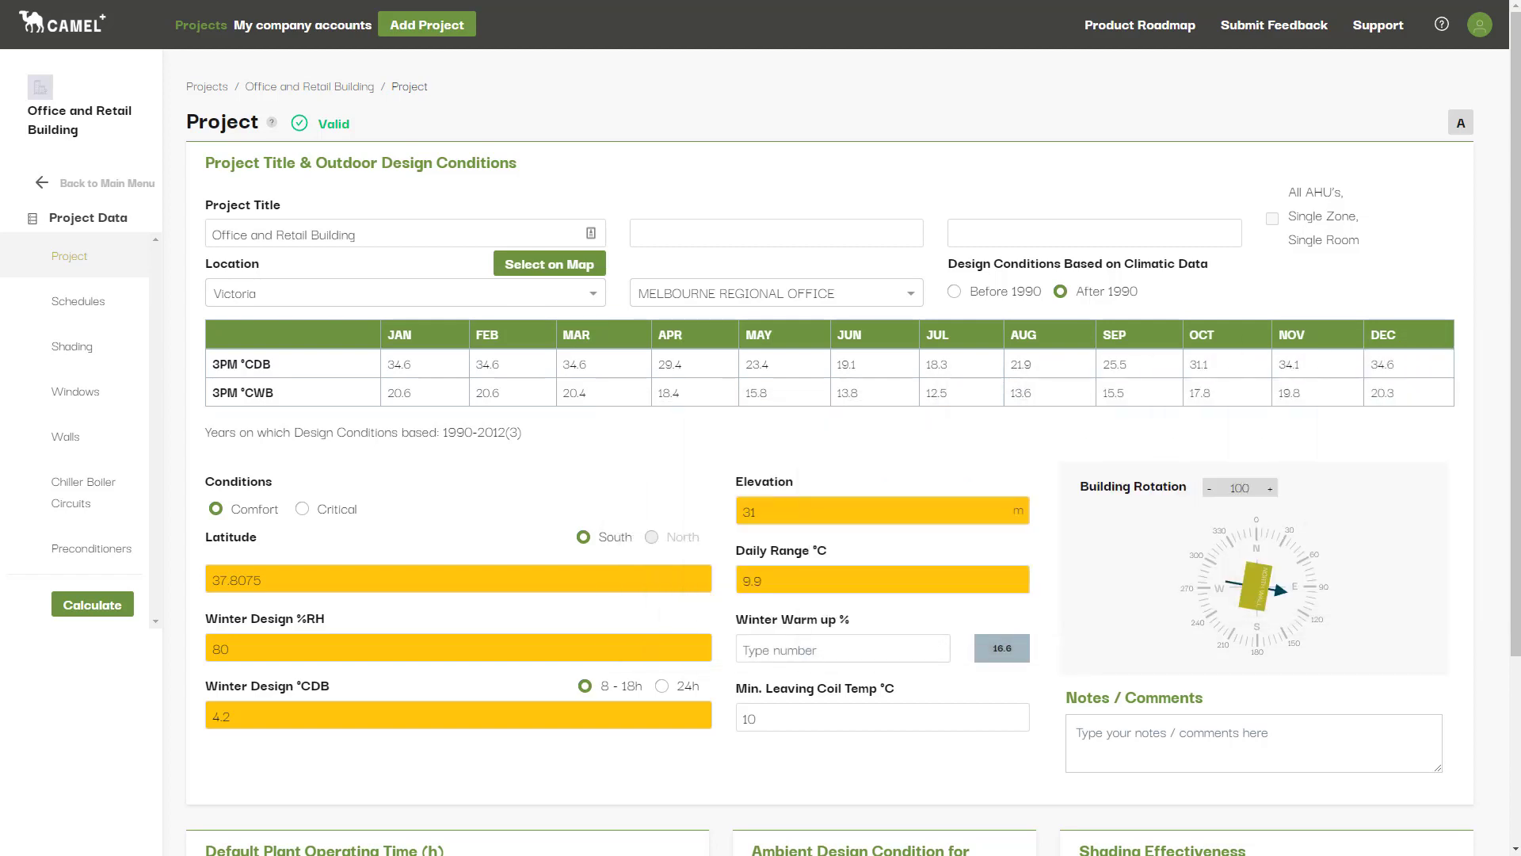
scroll(1114, 459, "down", 3)
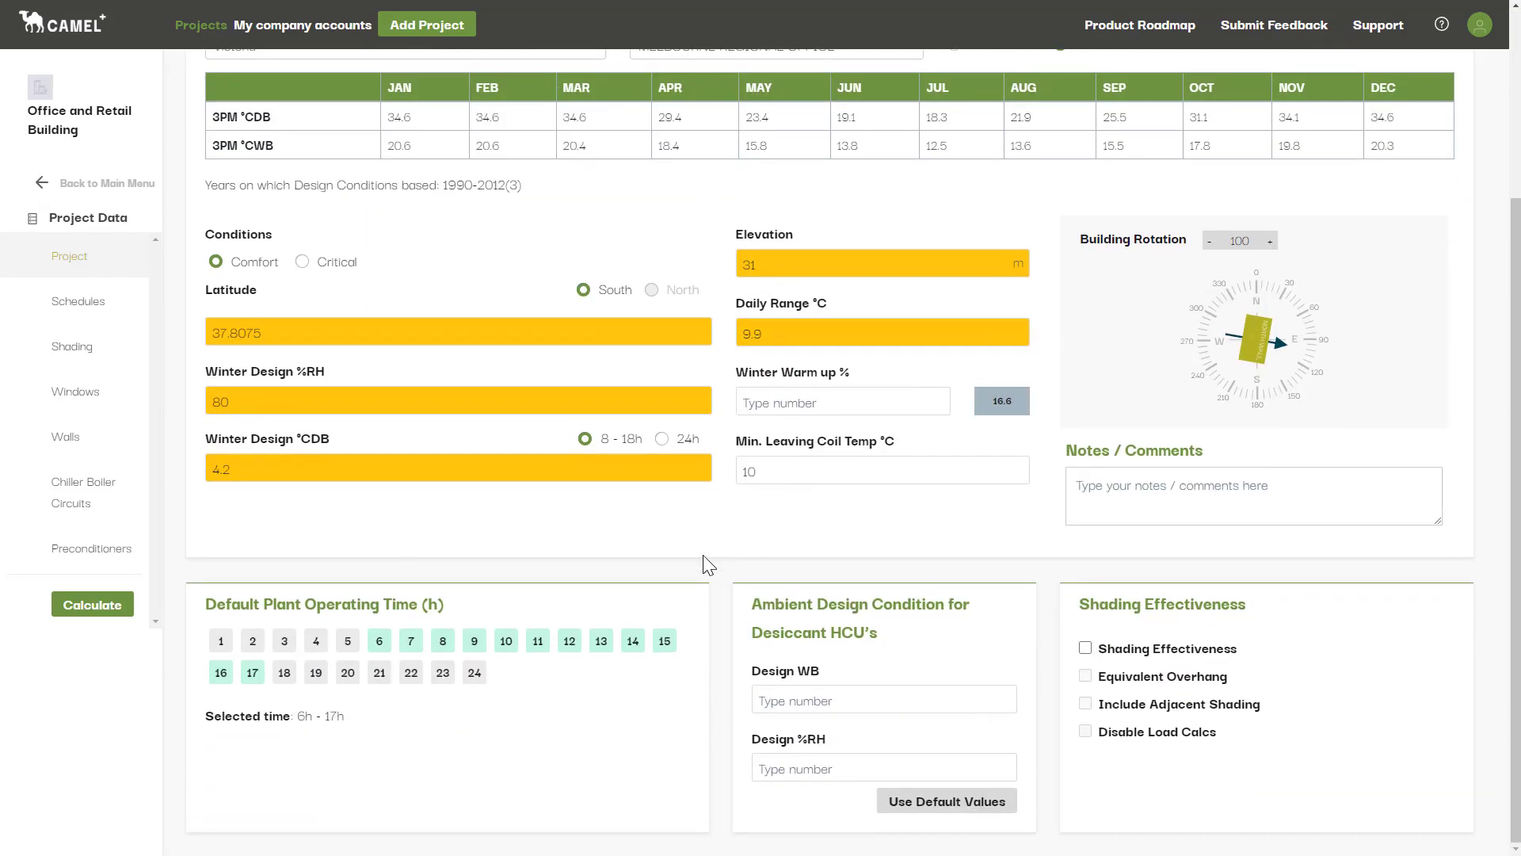